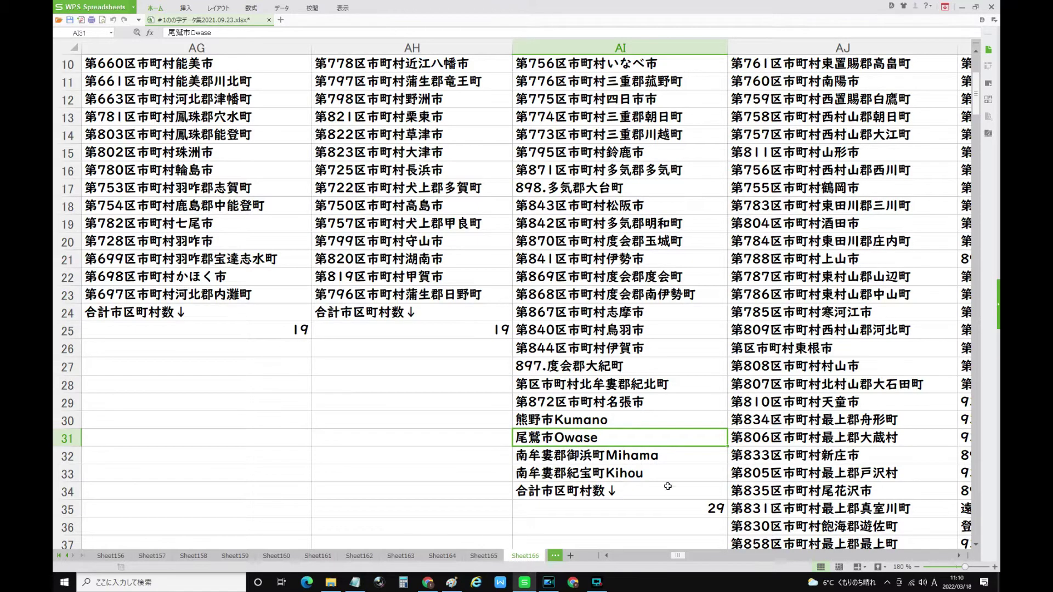
# Check the municipality total in AI35 against the 三重県 list above it
pyautogui.click(712, 510)
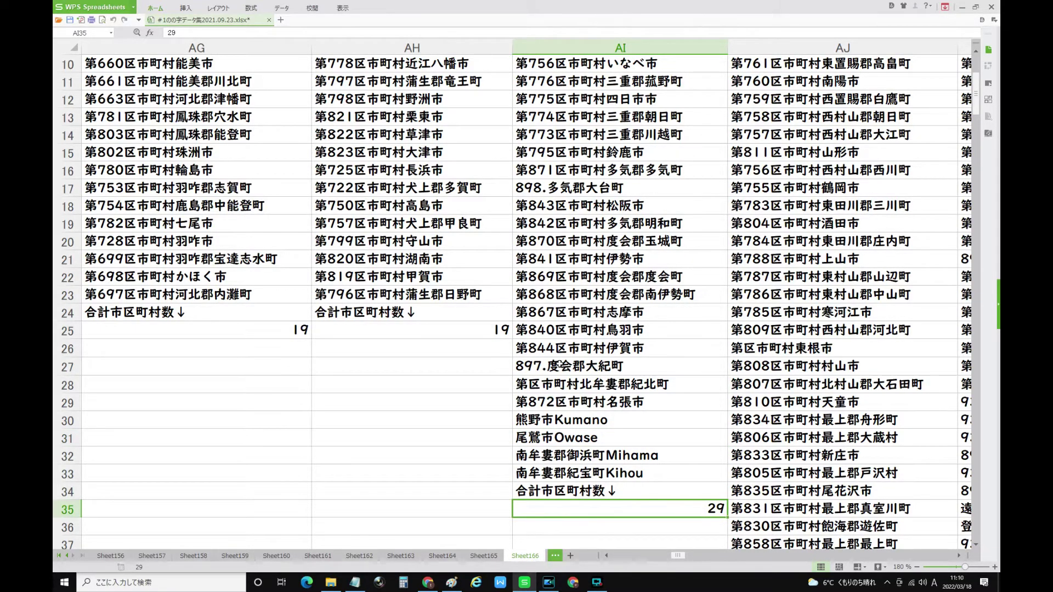
pyautogui.scroll(3, 560, 364)
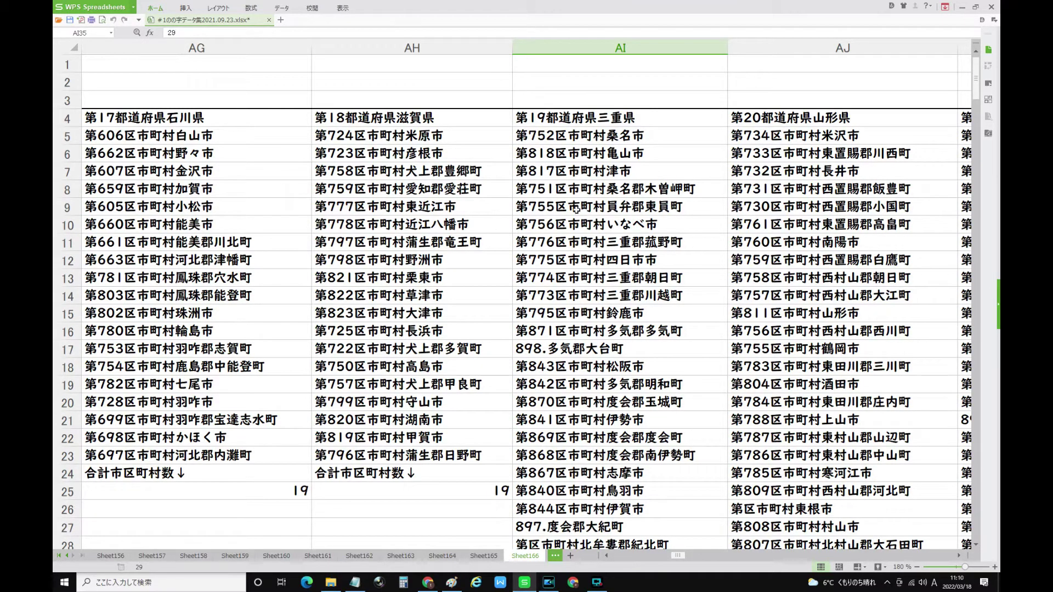
pyautogui.scroll(-3, 603, 274)
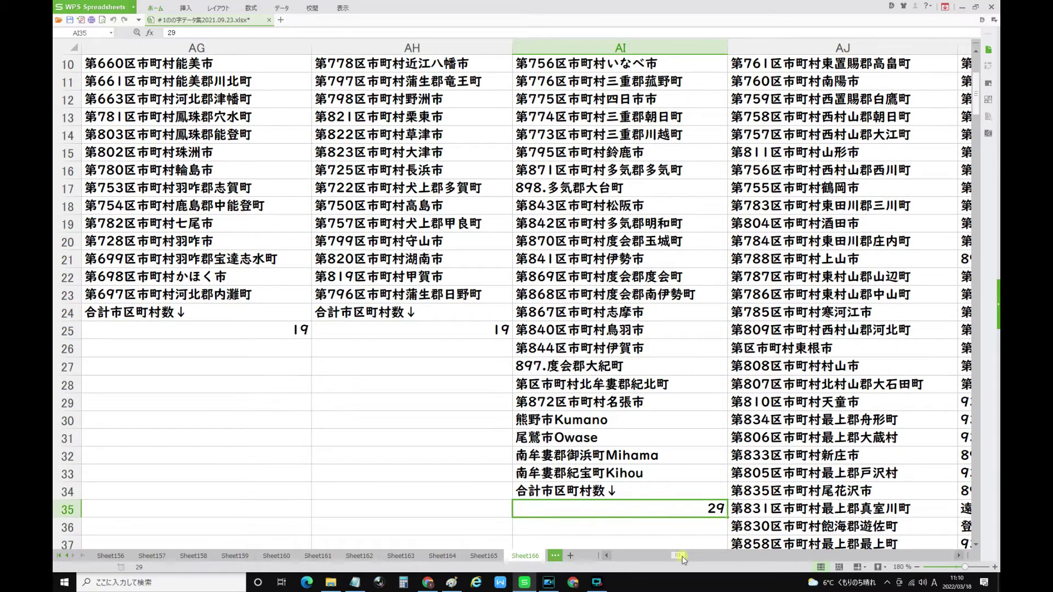
# Examine the 和歌山 list in column BC, selecting the 北山村 and 新宮市 entries and the municipality total in BC36
pyautogui.hscroll(3, 683, 557)
pyautogui.scroll(2, 594, 477)
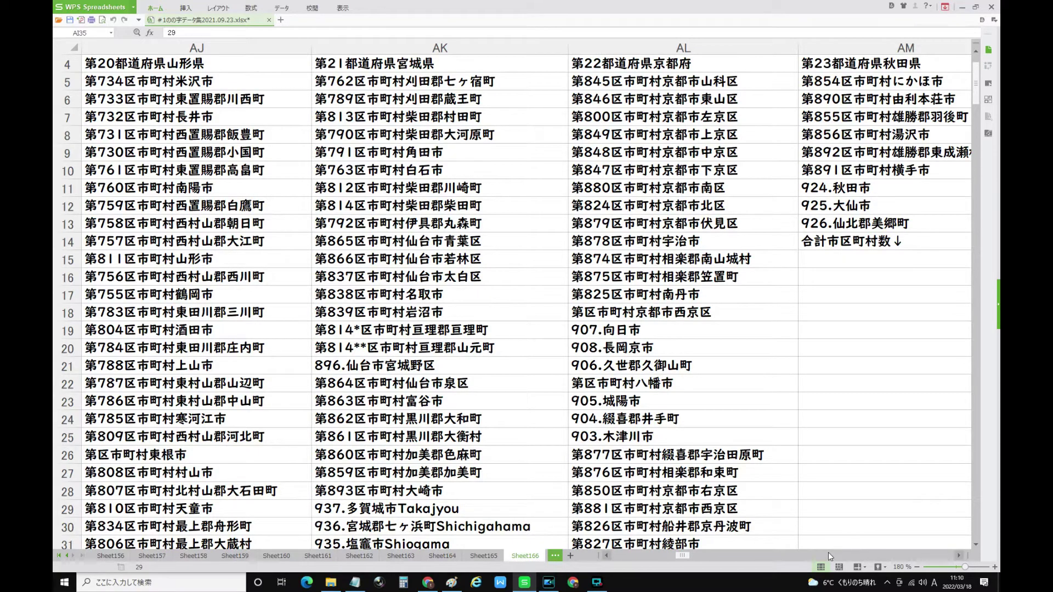
pyautogui.moveTo(684, 556); pyautogui.dragTo(709, 555)
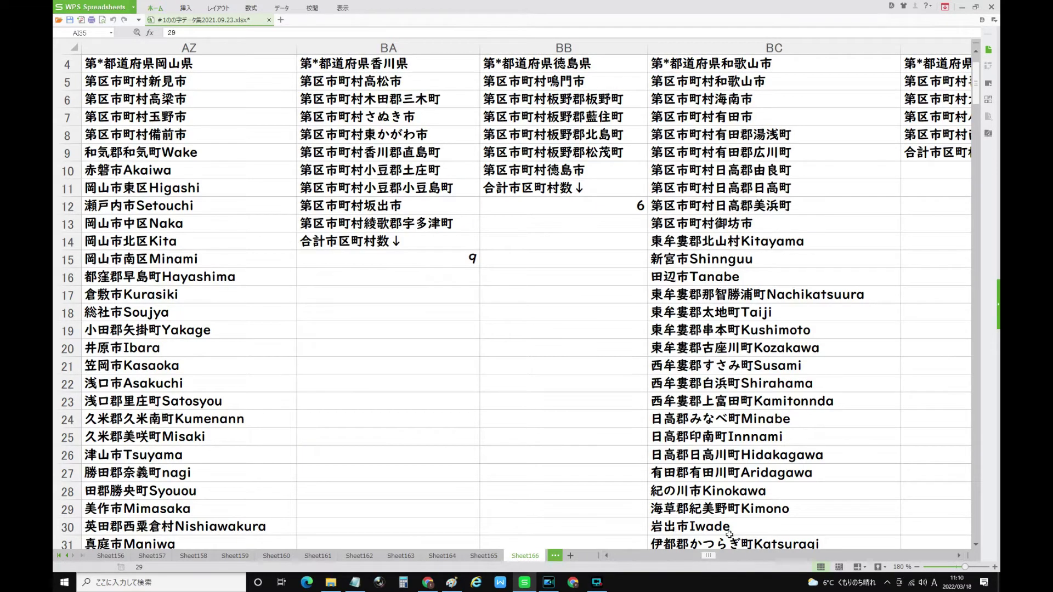
pyautogui.scroll(-4, 727, 499)
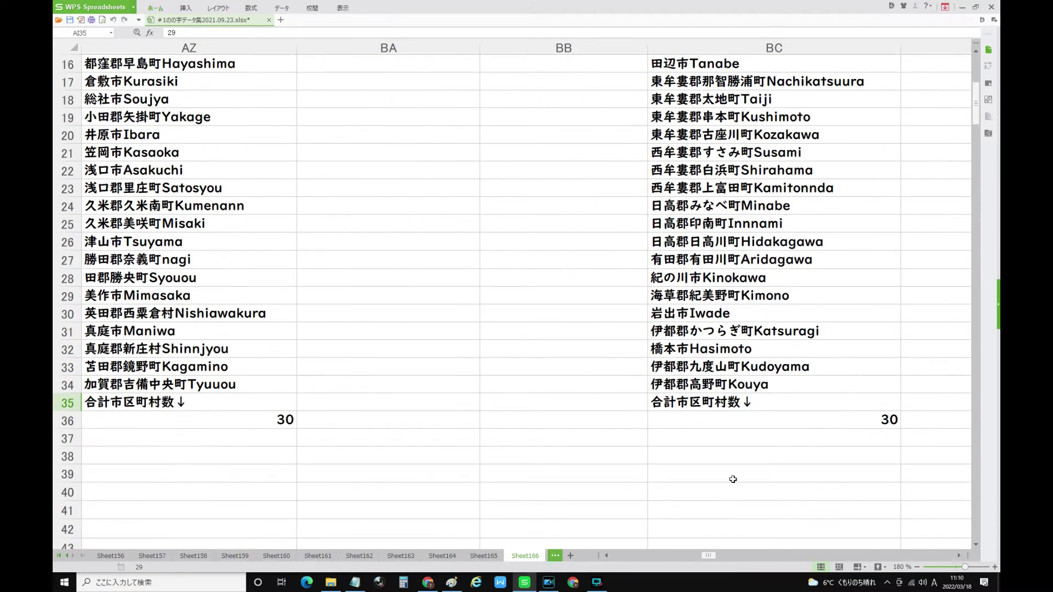
pyautogui.scroll(1, 727, 483)
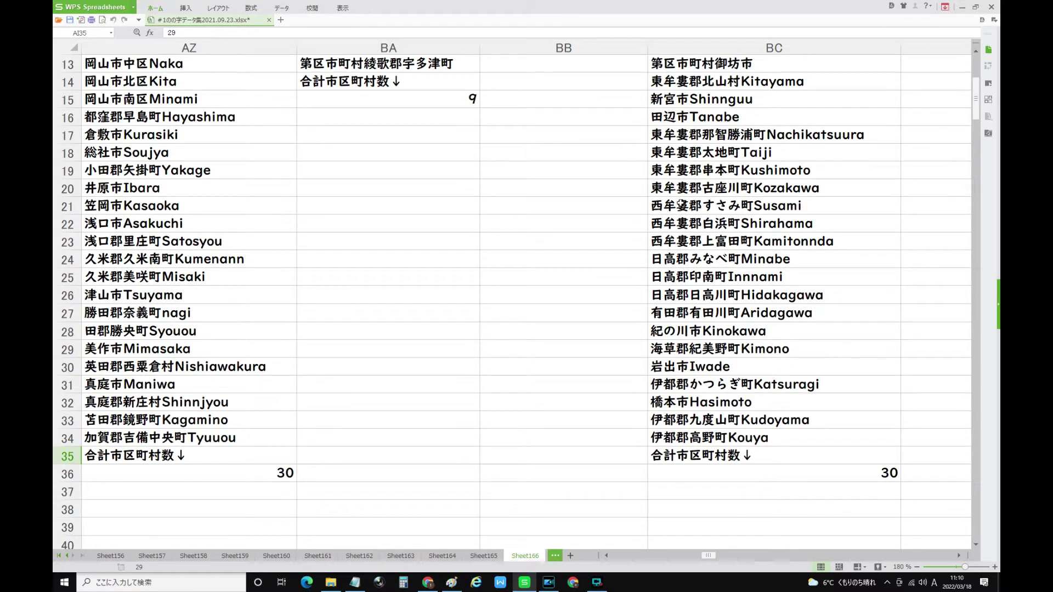
pyautogui.scroll(1, 672, 127)
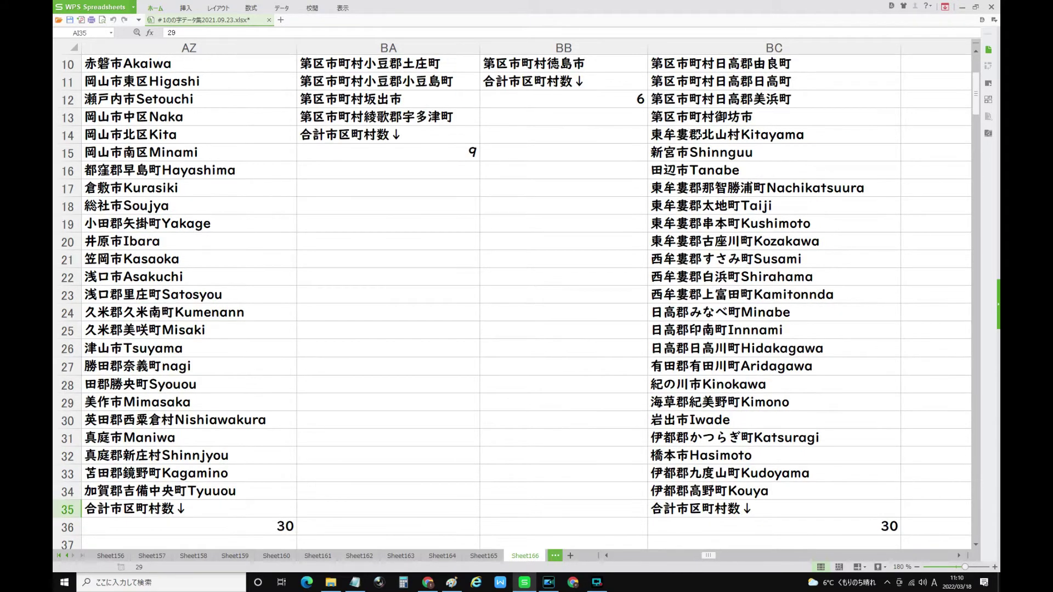
pyautogui.click(704, 134)
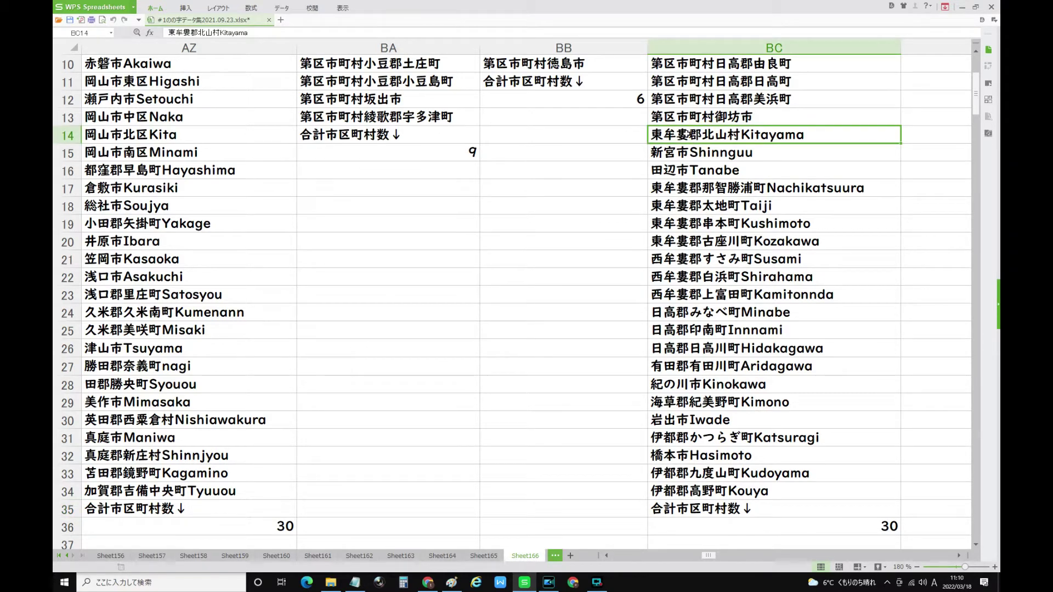
pyautogui.click(683, 157)
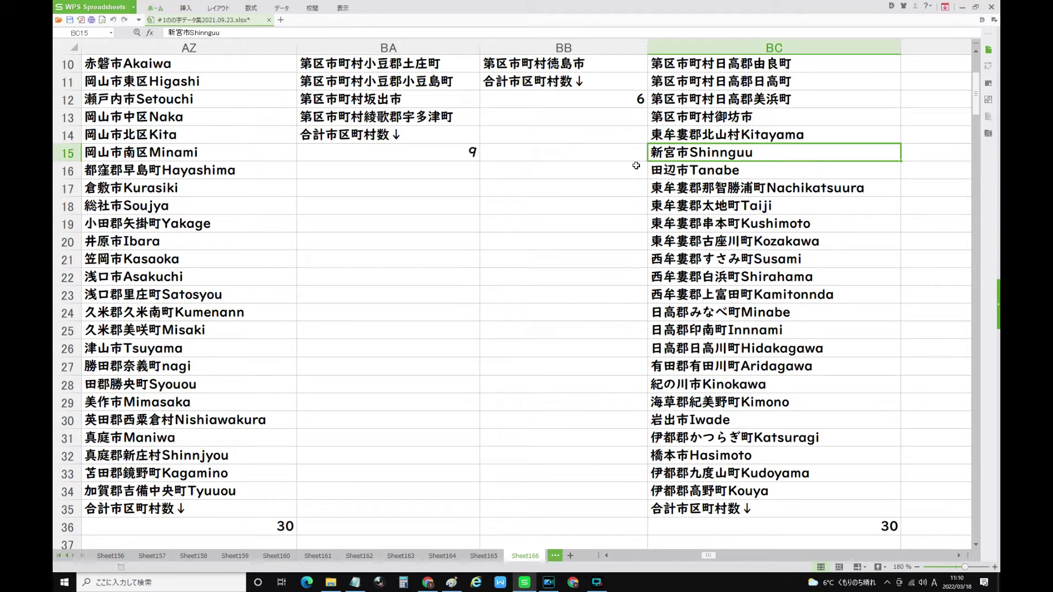
pyautogui.click(896, 525)
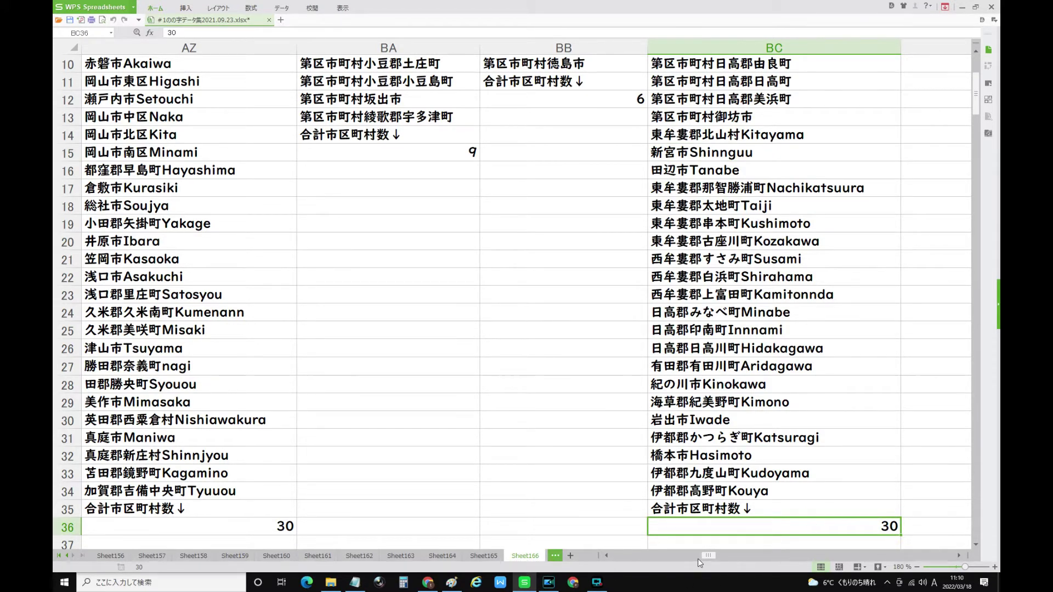
# Examine the centre of the numbered spiral route around 1.世田谷区 and the island villages below it in column HH
pyautogui.moveTo(706, 556); pyautogui.dragTo(865, 557)
pyautogui.scroll(-12, 767, 502)
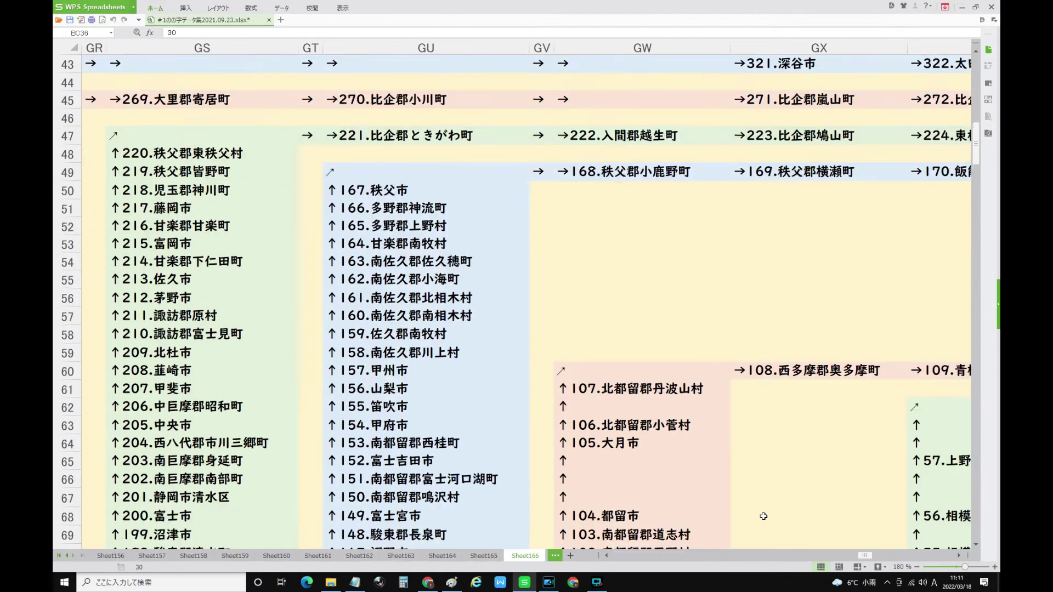
pyautogui.scroll(-3, 764, 517)
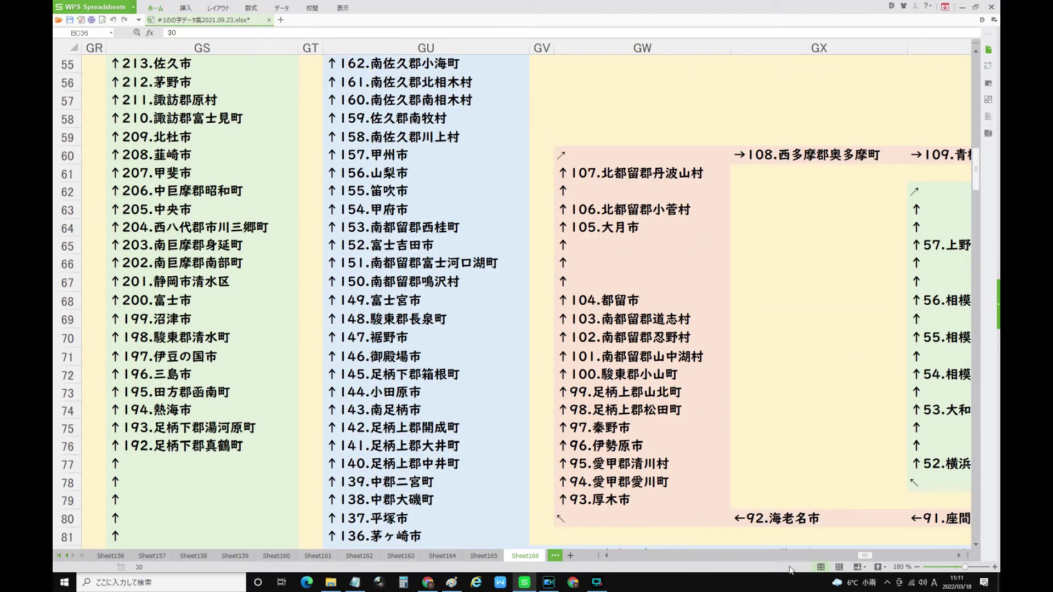
pyautogui.moveTo(863, 559); pyautogui.dragTo(878, 558)
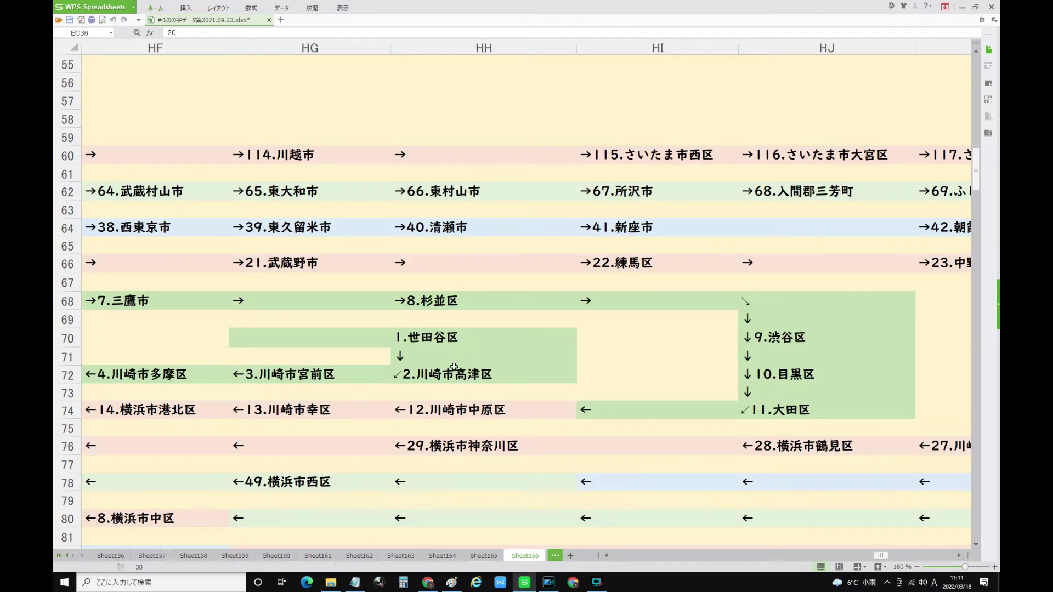
pyautogui.scroll(-11, 454, 368)
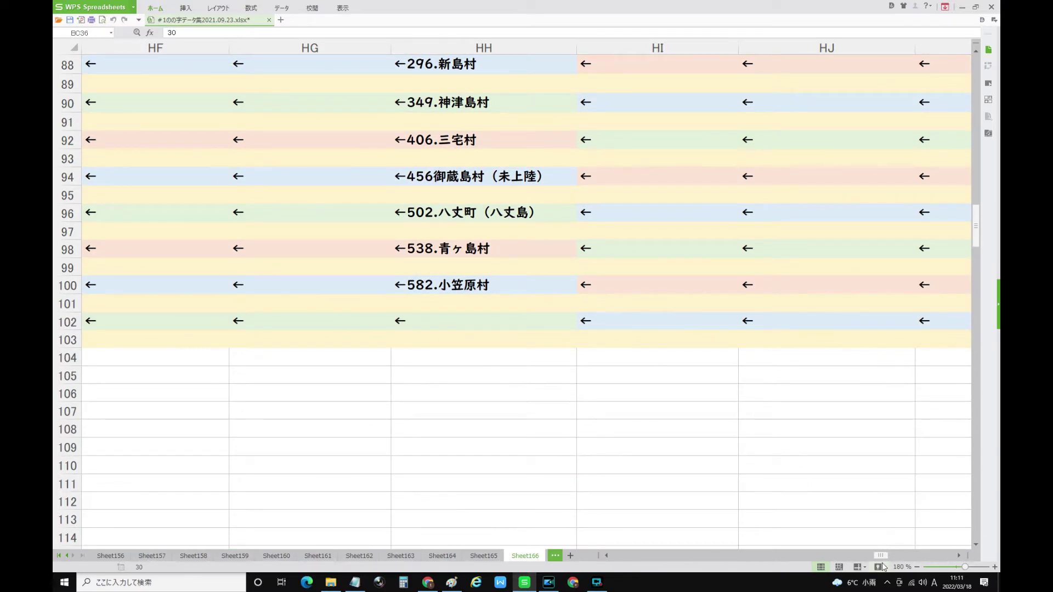
# Follow the numbered route up column FG from 938.北牟婁郡紀北町 past 963.美方郡新温泉町 to the turning arrow in row 9
pyautogui.moveTo(881, 560); pyautogui.dragTo(828, 551)
pyautogui.scroll(2, 749, 500)
pyautogui.scroll(2, 750, 499)
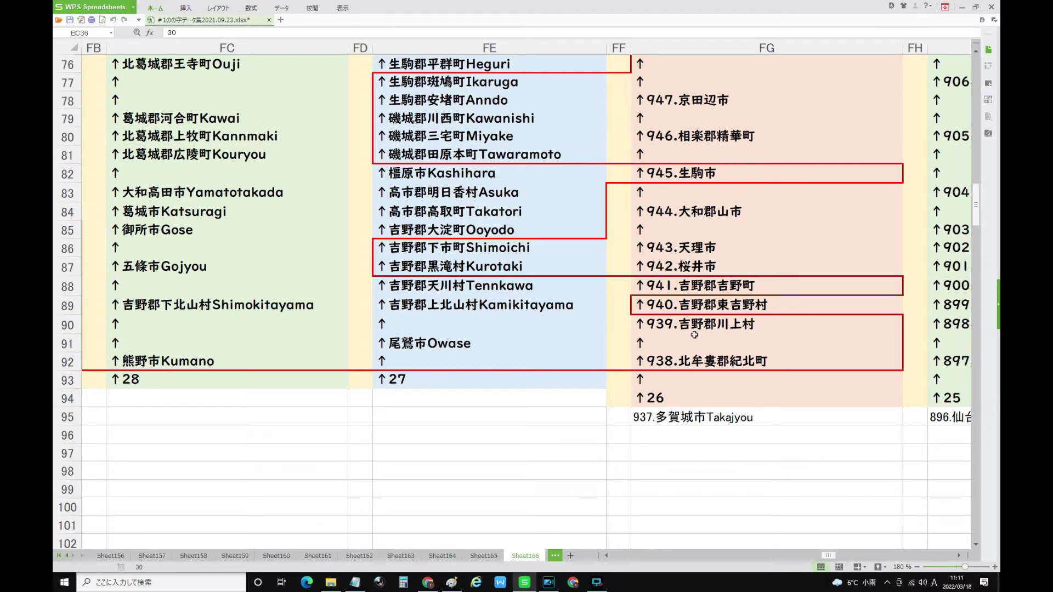
pyautogui.scroll(2, 695, 334)
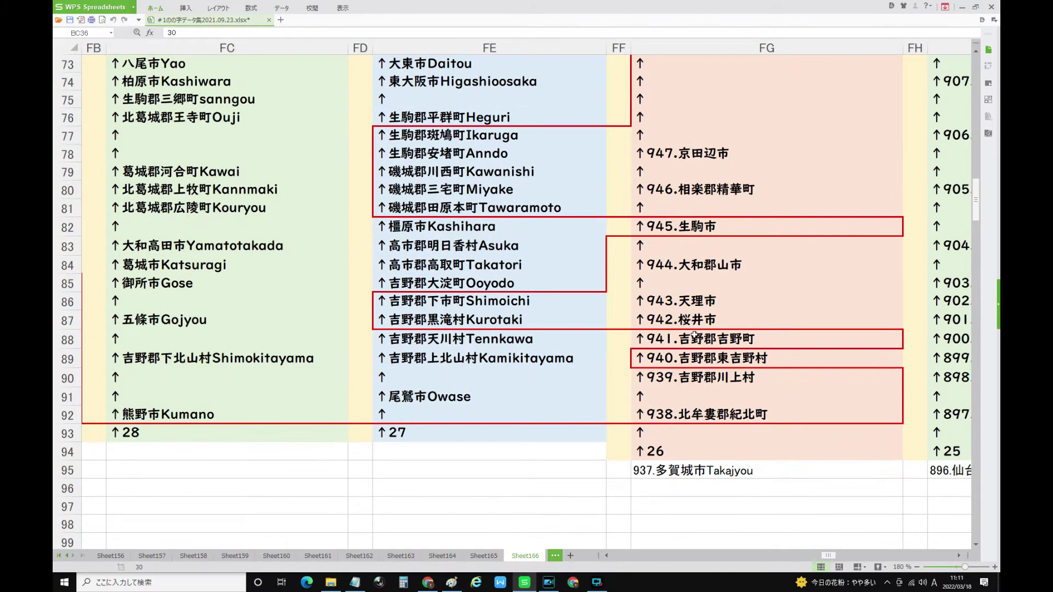
pyautogui.scroll(4, 695, 335)
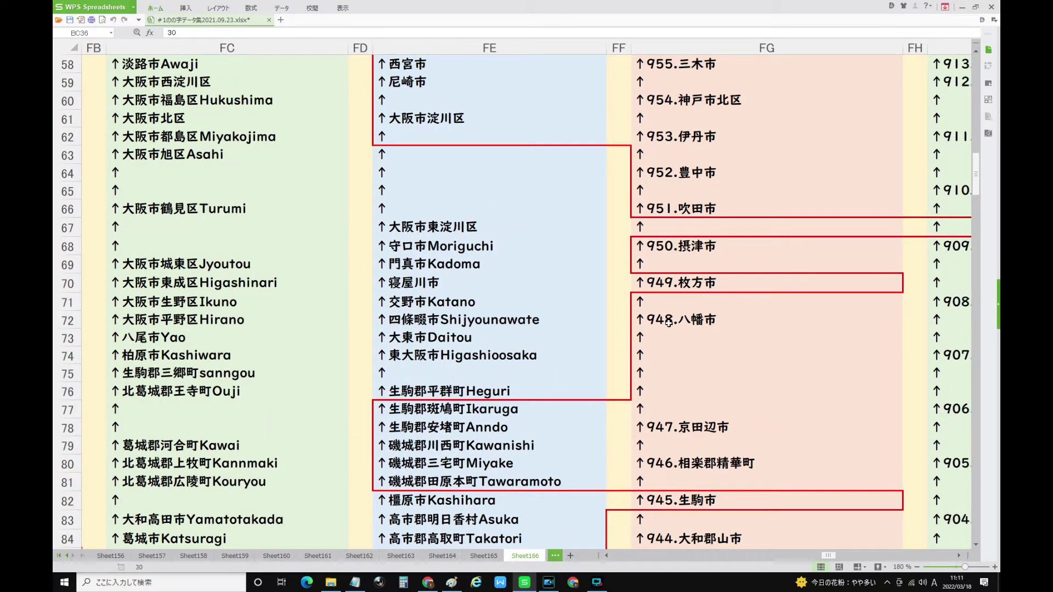
pyautogui.scroll(3, 669, 323)
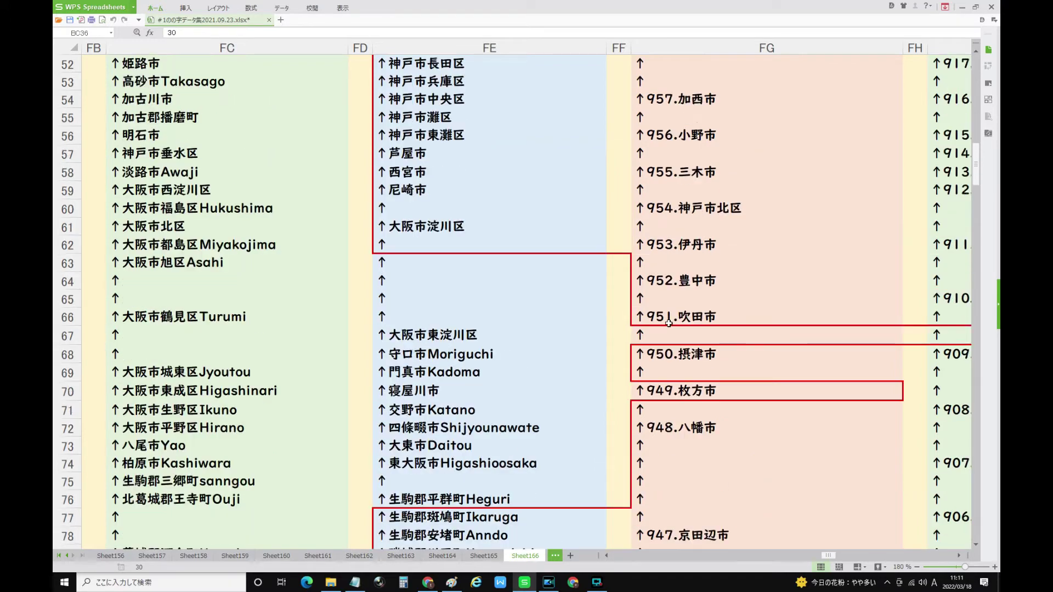
pyautogui.scroll(6, 738, 317)
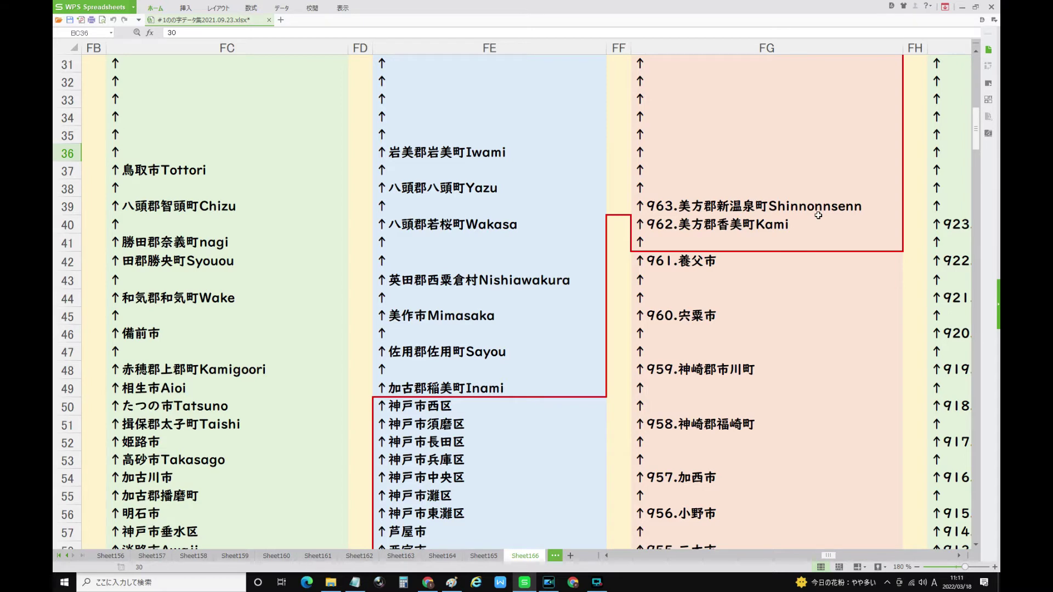
pyautogui.scroll(1, 810, 238)
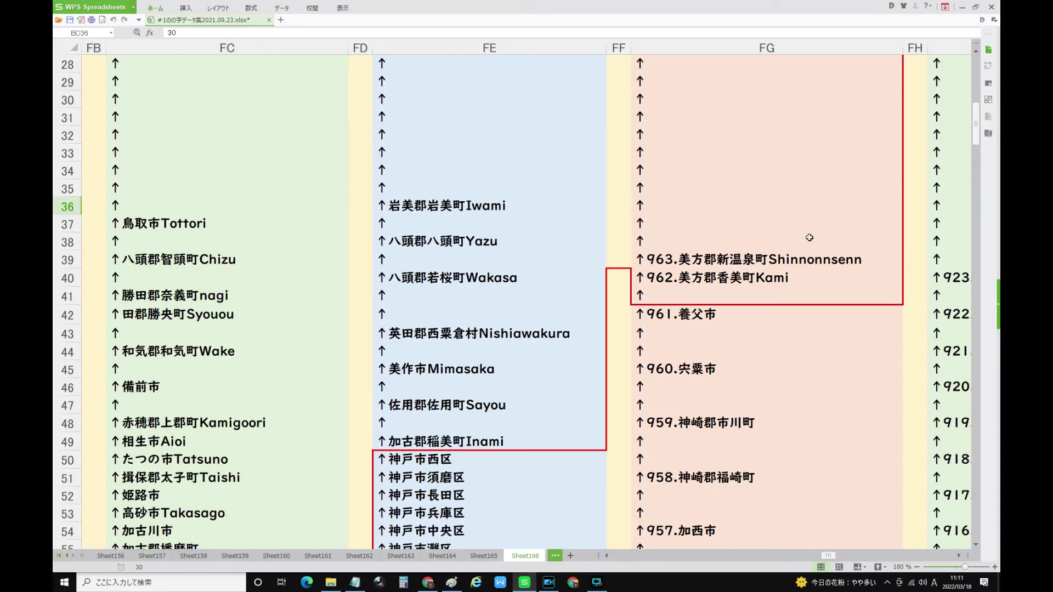
pyautogui.scroll(8, 755, 231)
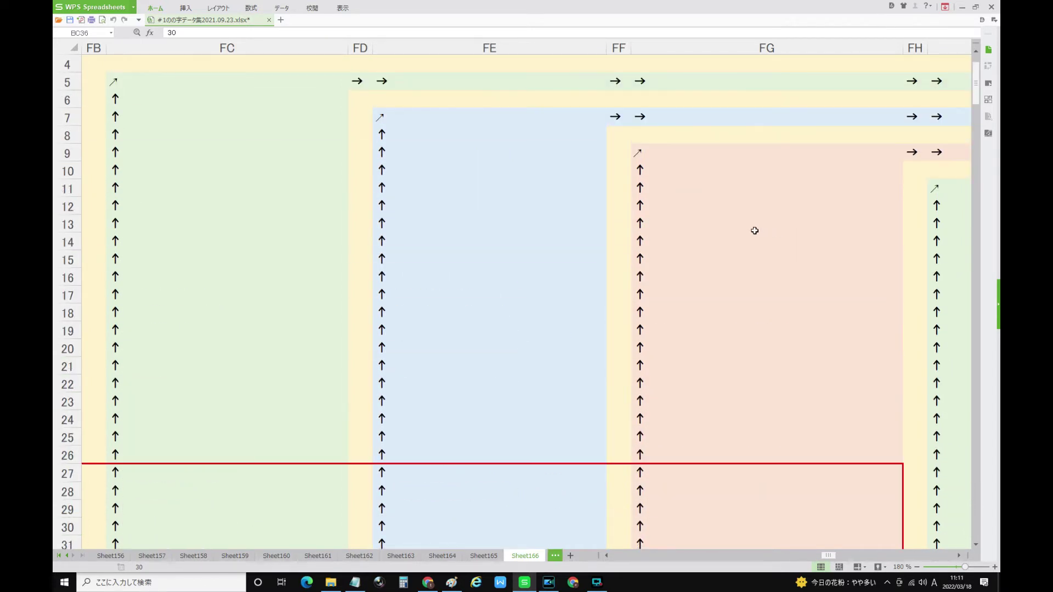
# Examine the red boundary lines across columns FG to FM, from row 27 down to the lap numbers in row 94
pyautogui.scroll(-10, 835, 412)
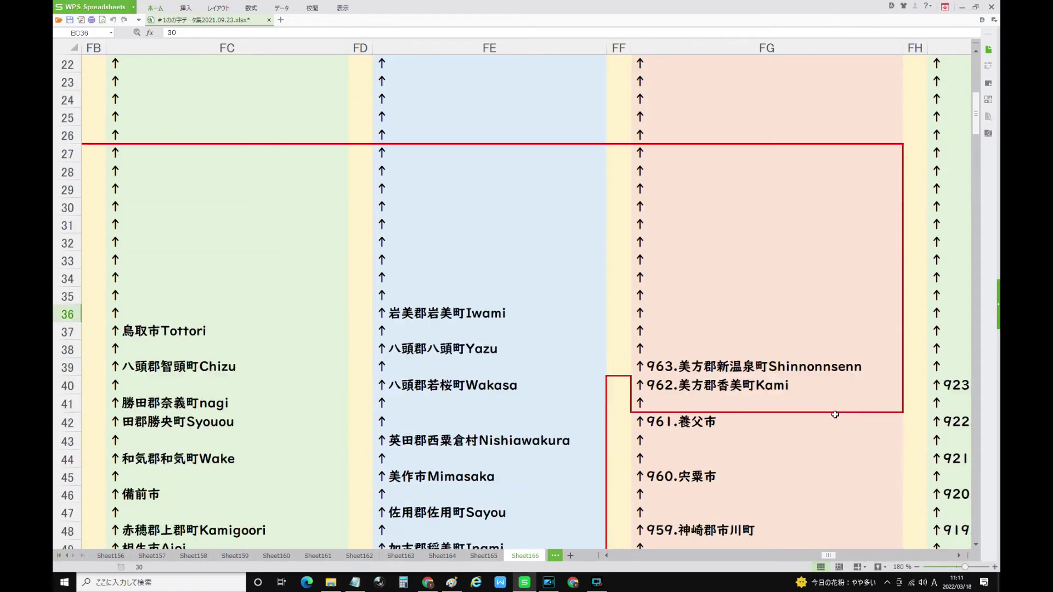
pyautogui.scroll(-4, 834, 415)
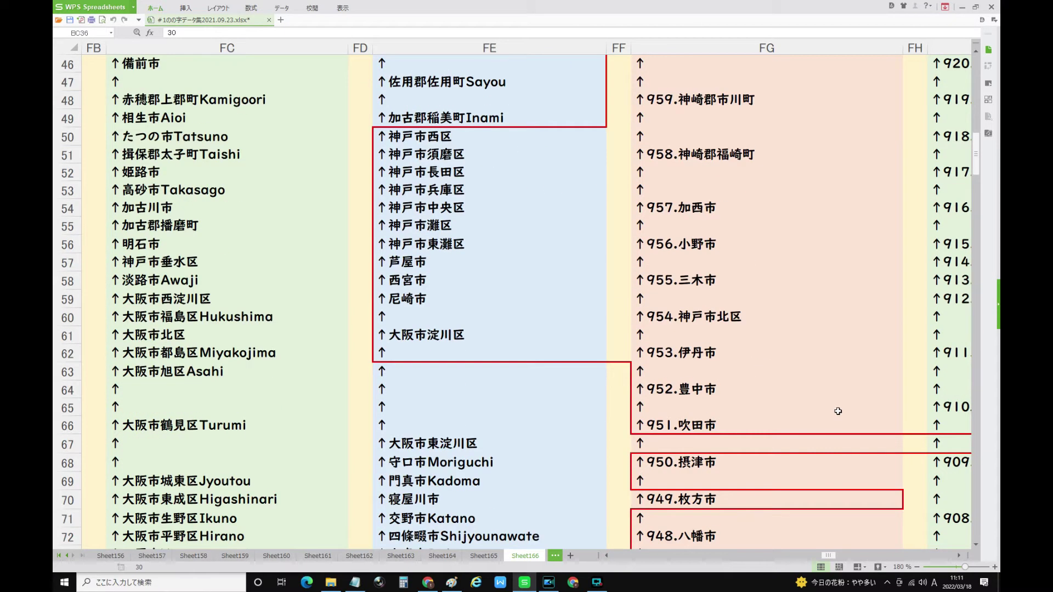
pyautogui.click(959, 555)
pyautogui.click(959, 556)
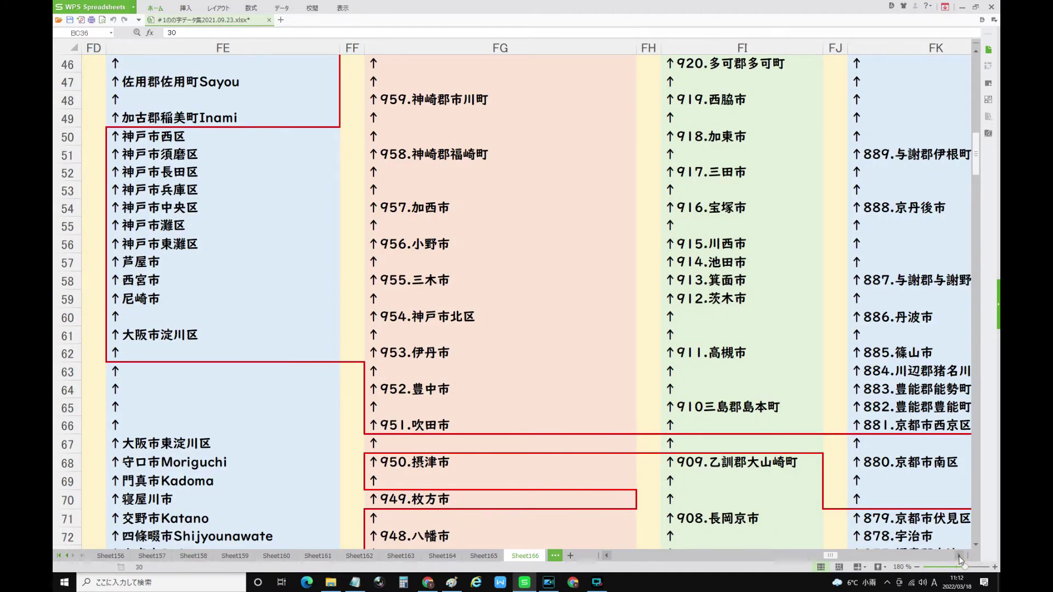
pyautogui.click(959, 555)
pyautogui.click(959, 555)
pyautogui.scroll(-5, 798, 504)
pyautogui.scroll(-3, 799, 503)
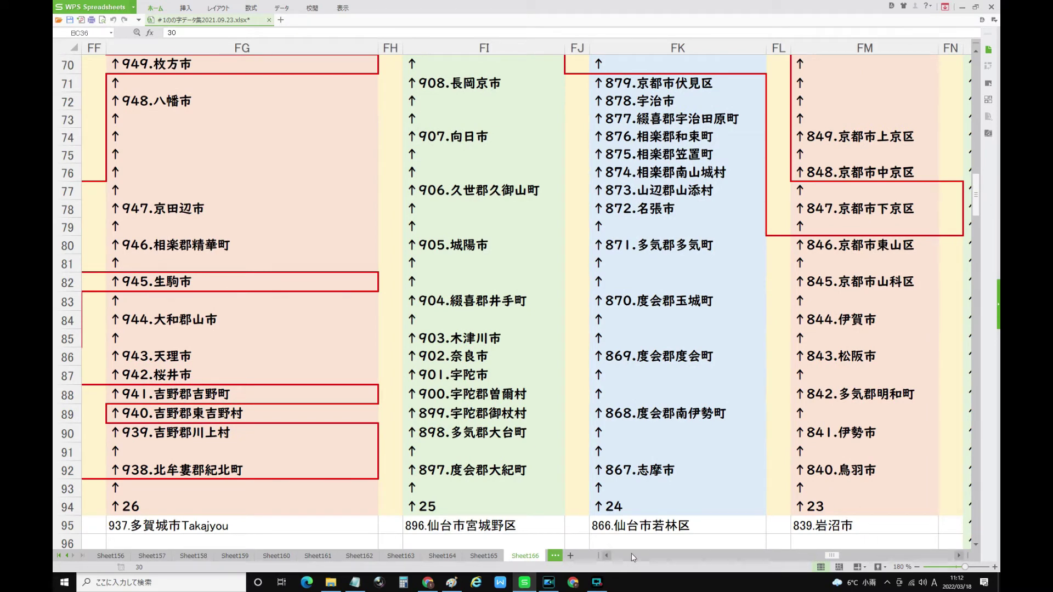
# Inspect the entries for 葛城市 in FC84, 大和高田市 in FC83 and 橿原市 in FE82, selecting each in turn
pyautogui.click(605, 556)
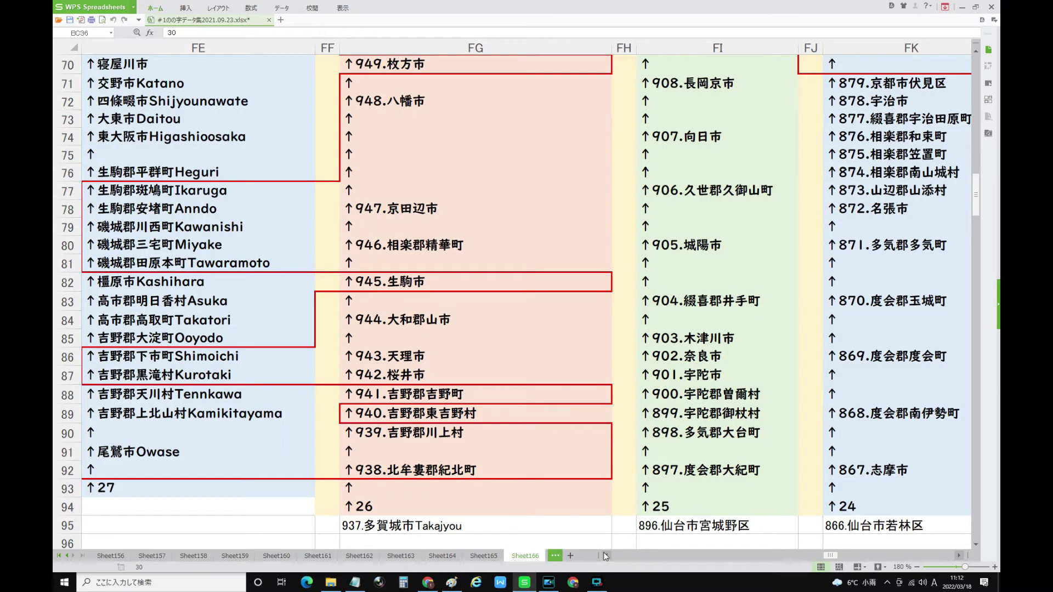
pyautogui.click(606, 555)
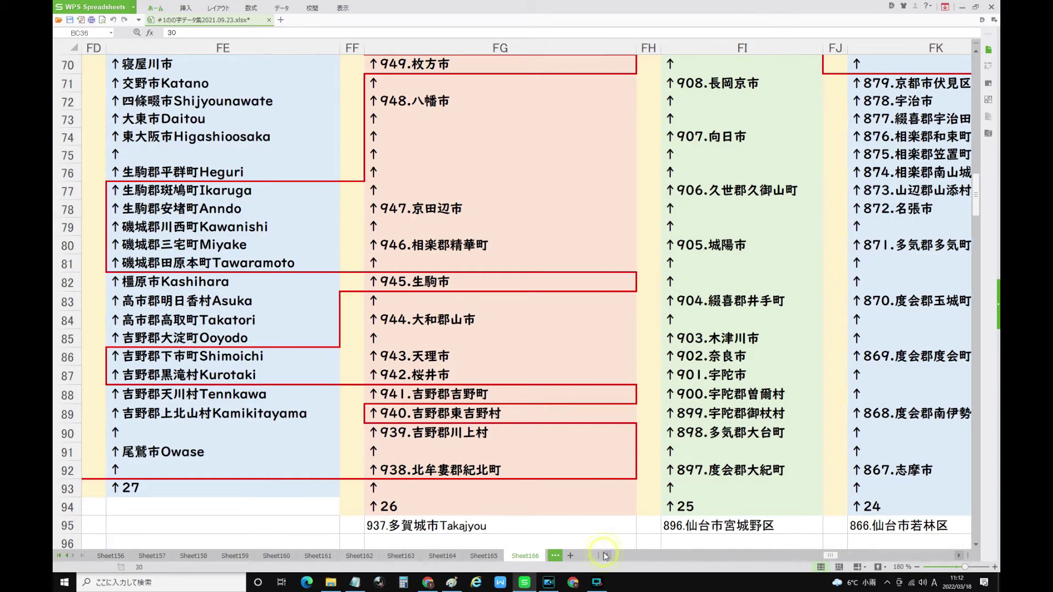
pyautogui.click(605, 556)
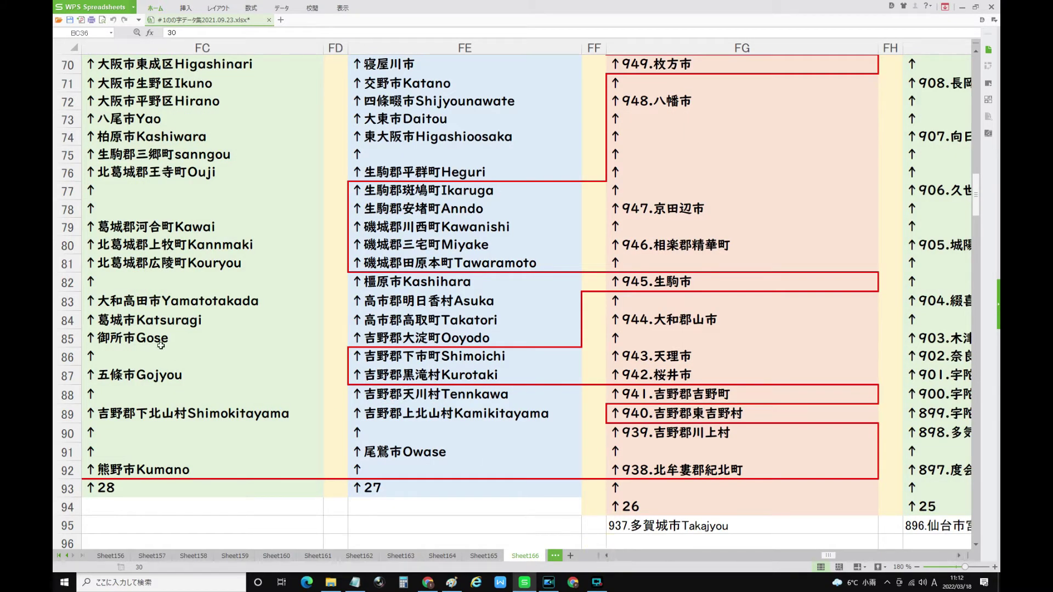
pyautogui.click(146, 326)
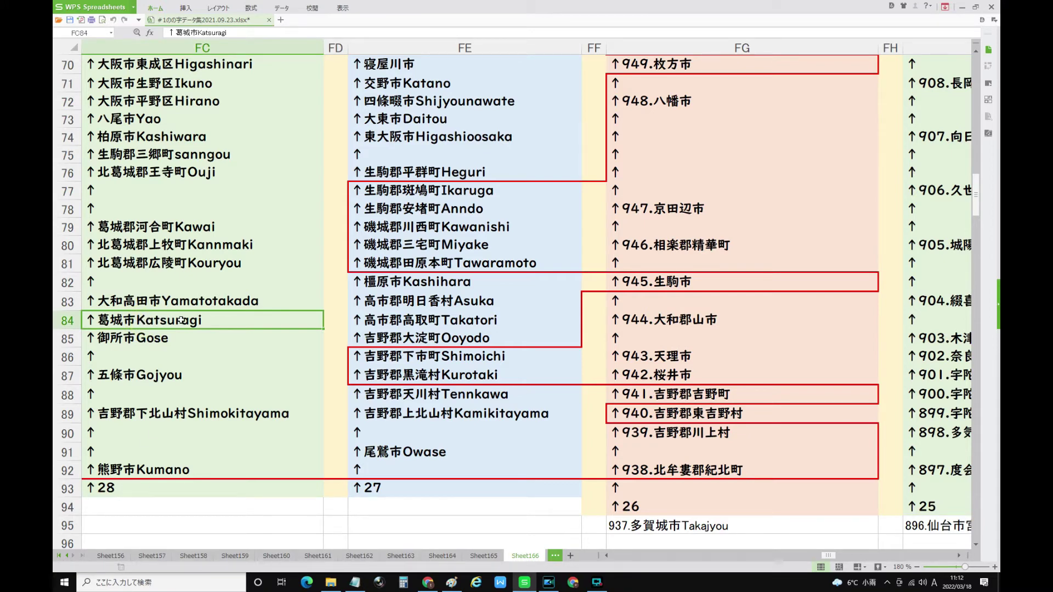
pyautogui.click(144, 301)
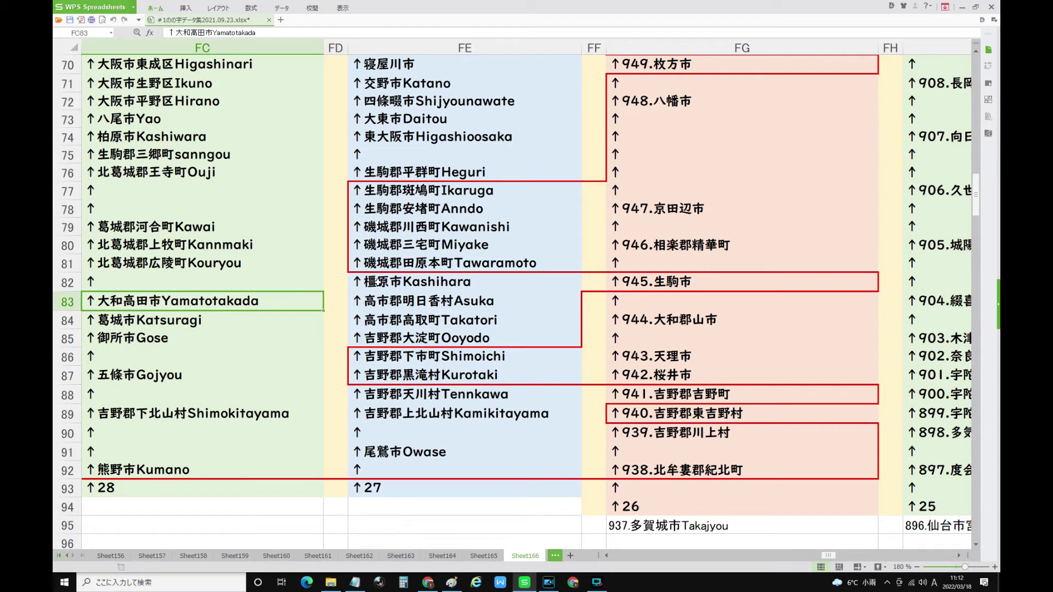
pyautogui.click(377, 282)
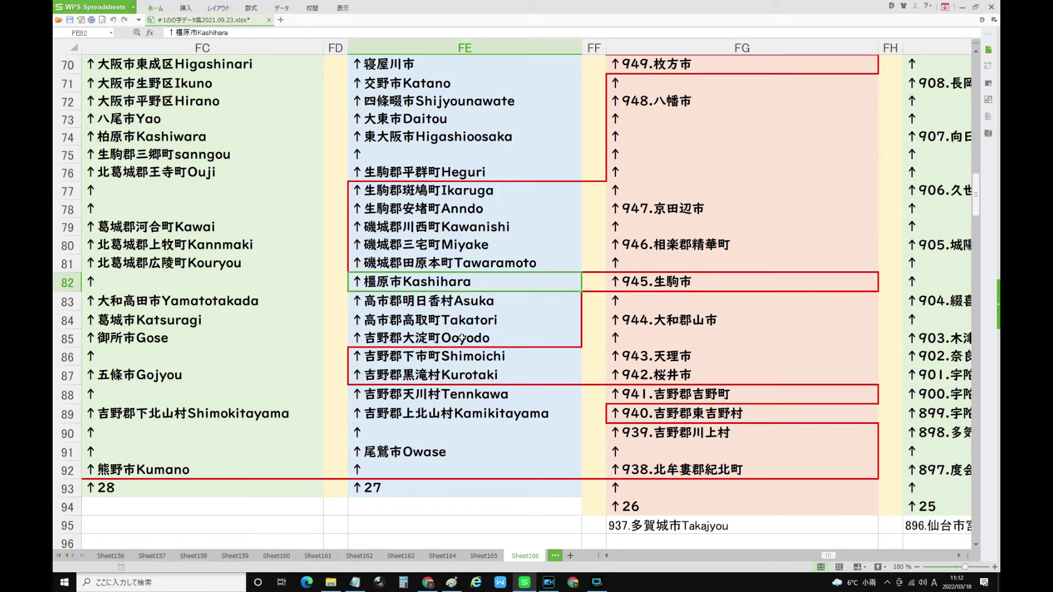
# Inspect the 吉野郡 entries, selecting 吉野町 in FG88, 川上村 in FG90 and 上北山村 in FE89
pyautogui.click(691, 393)
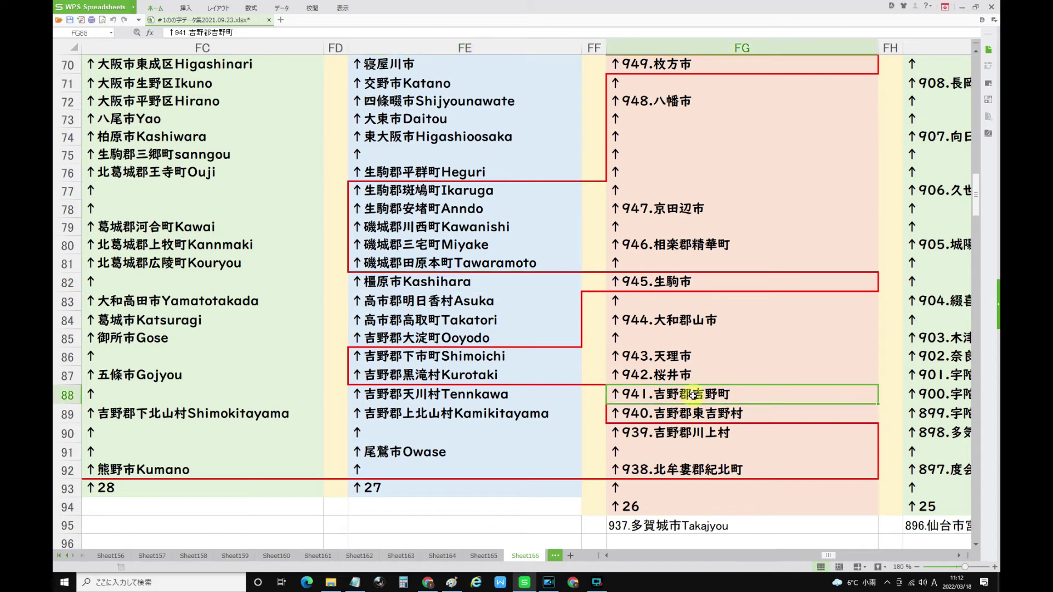
pyautogui.click(695, 437)
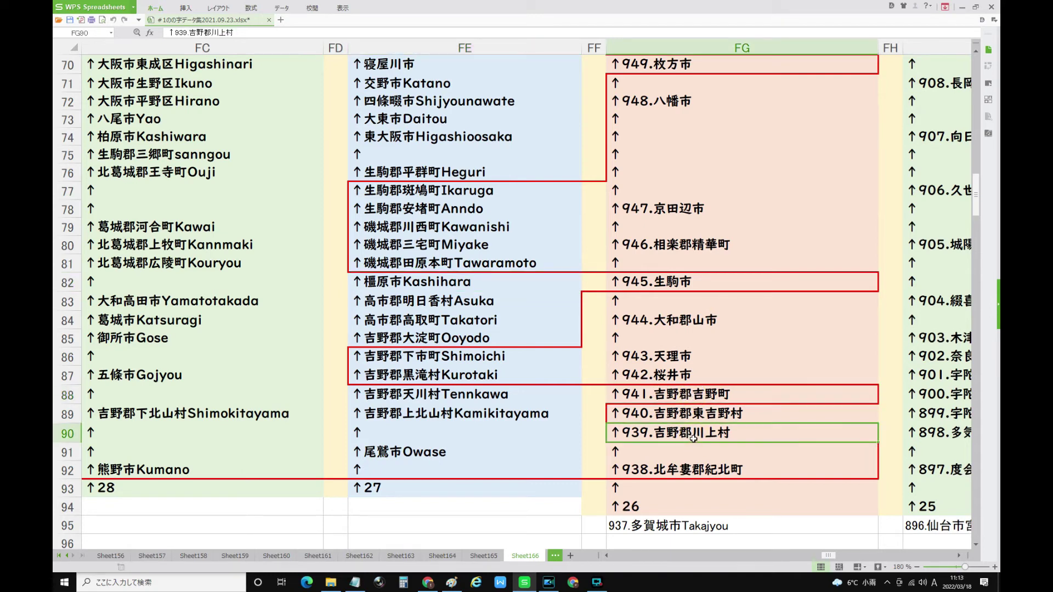
pyautogui.click(453, 416)
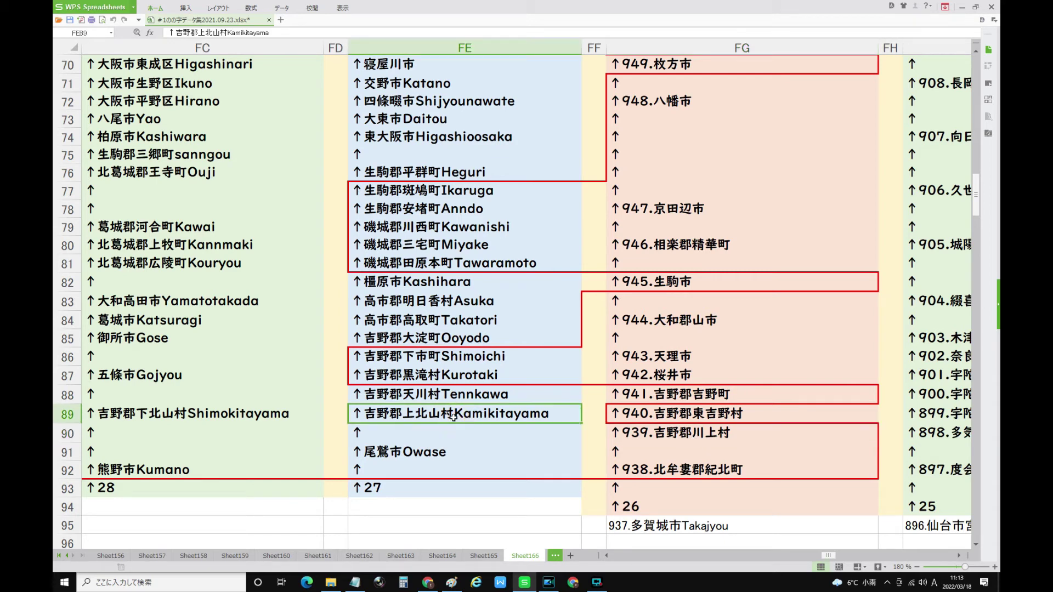
# Inspect the two Kitayama village entries, selecting 吉野郡下北山村 in FC89 and 東牟婁郡北山村 in FA82
pyautogui.click(160, 415)
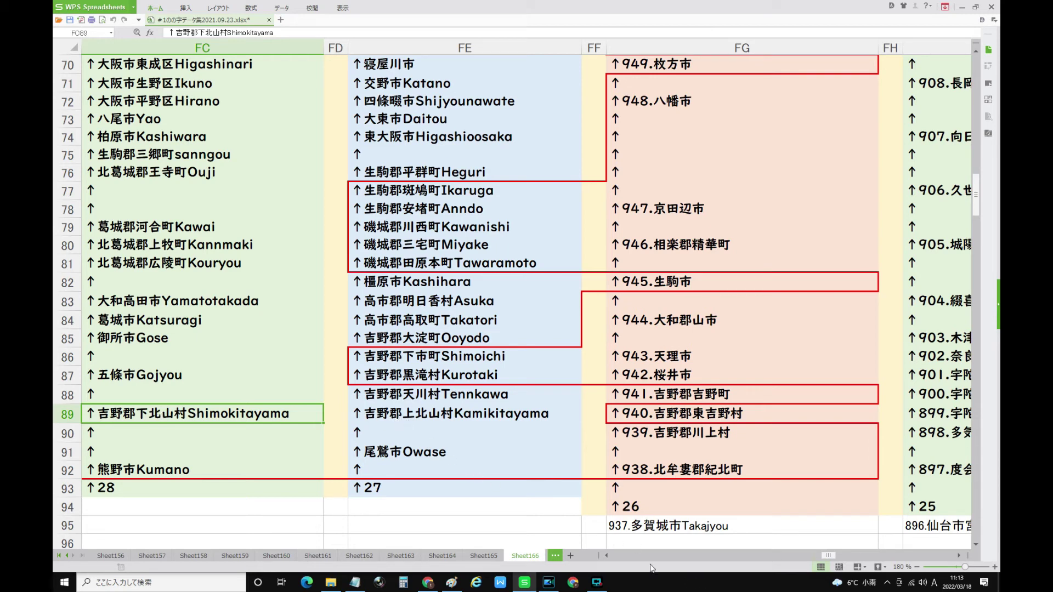
pyautogui.click(606, 555)
pyautogui.click(606, 556)
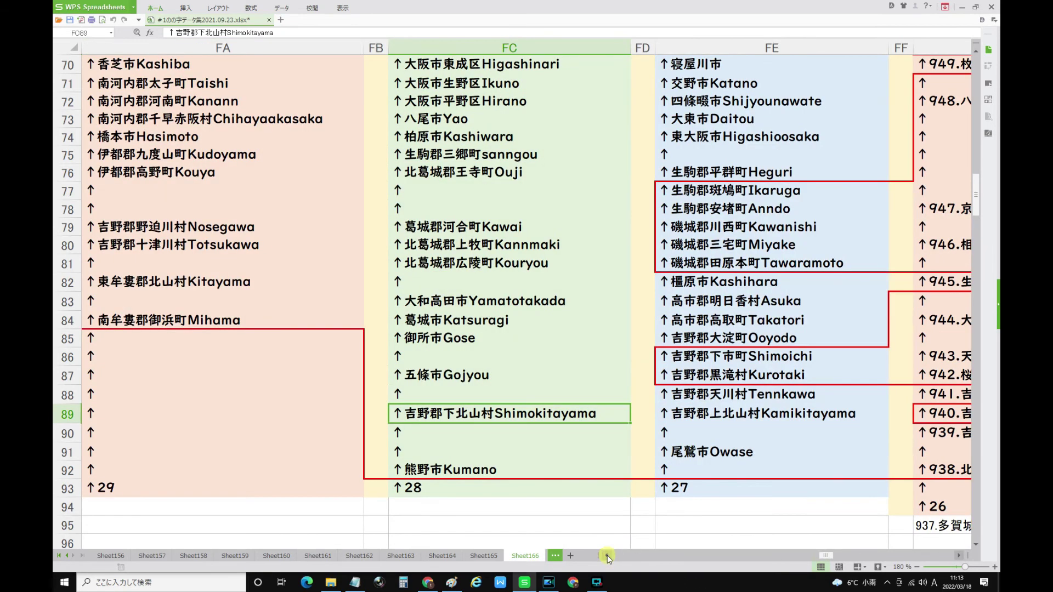
pyautogui.click(141, 283)
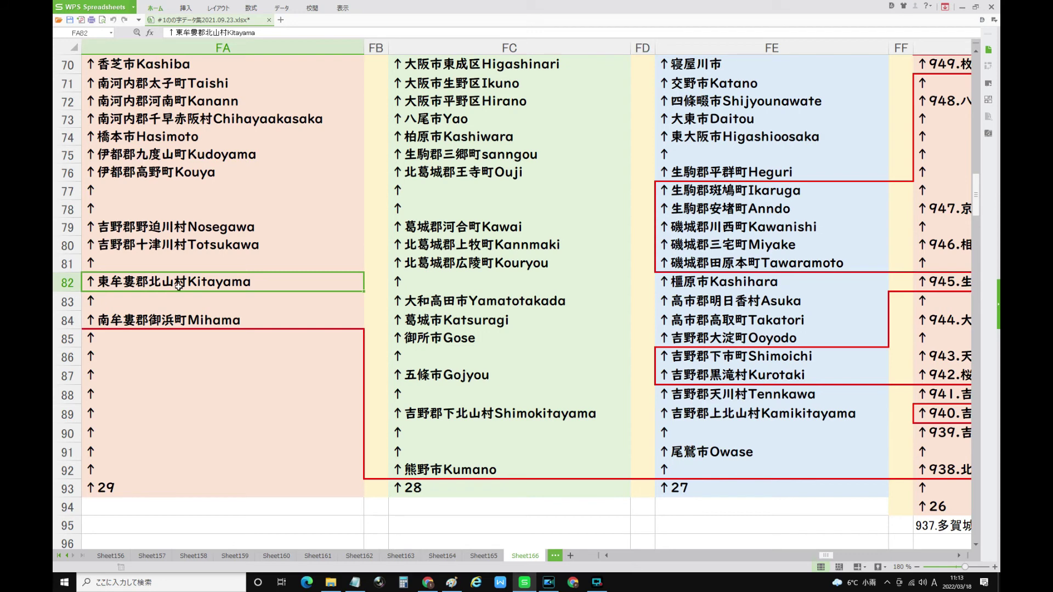
# Compare the entries for 熊野市 in FC92 and 尾鷲市 in FE91, ending with 熊野市 selected
pyautogui.click(432, 470)
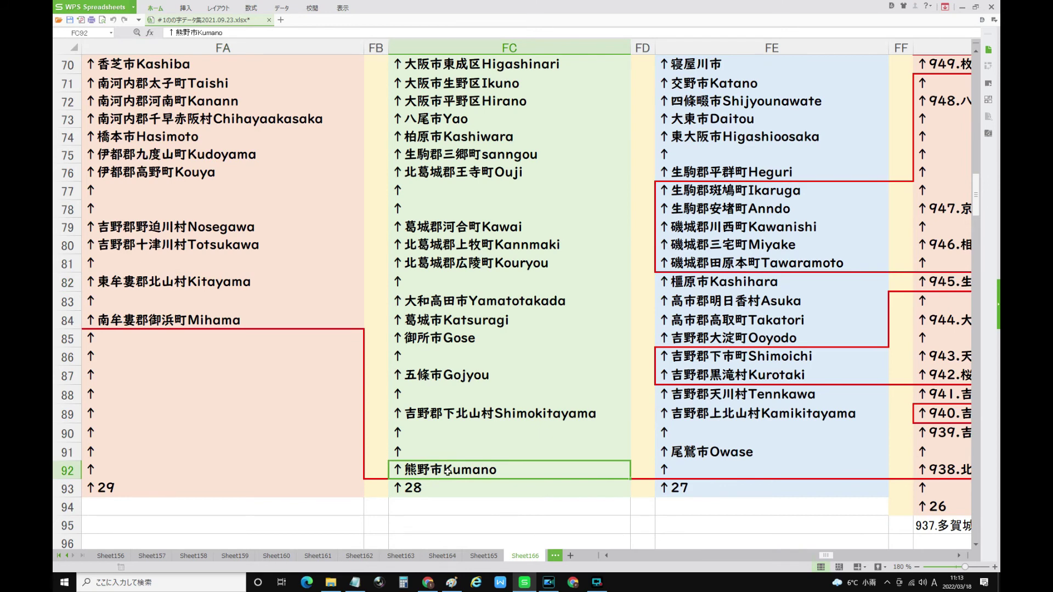
pyautogui.click(701, 452)
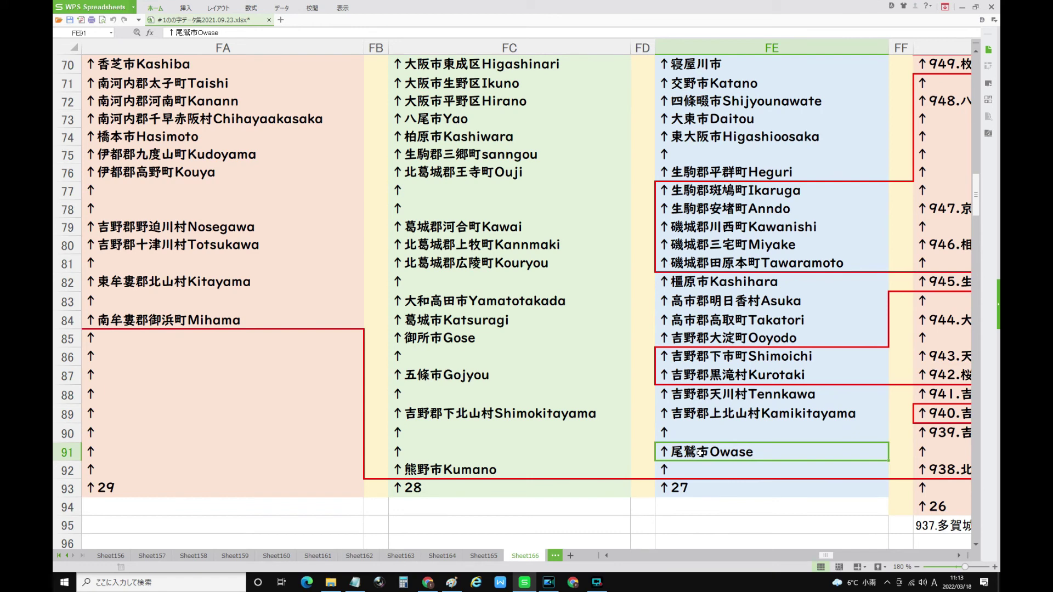
pyautogui.click(416, 473)
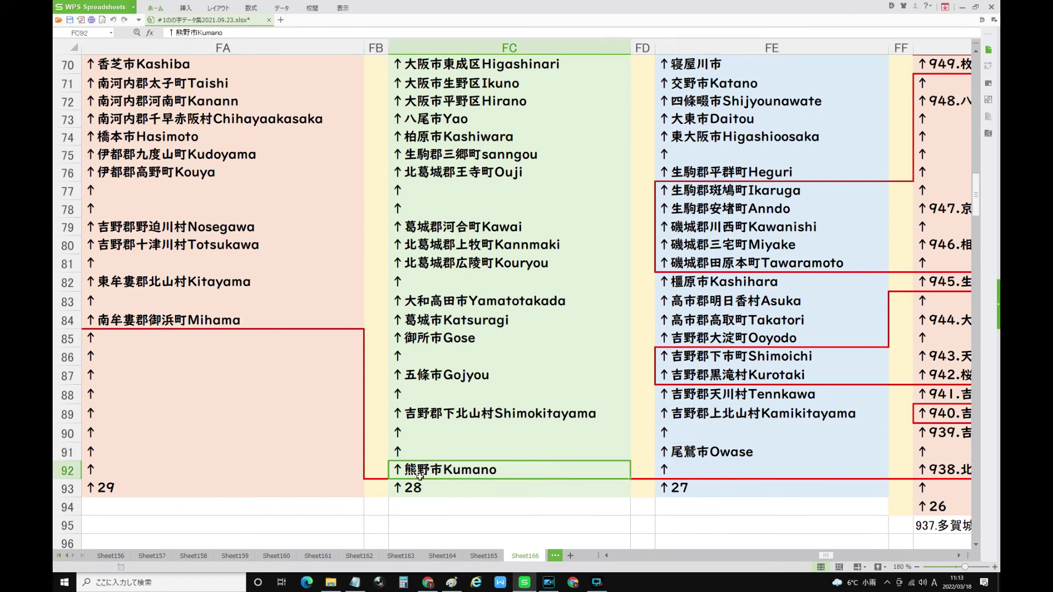
# Inspect the entries for 御浜町 in FA84, 紀宝町 in EY84 and 新宮市 in EY82, selecting each in turn
pyautogui.click(606, 557)
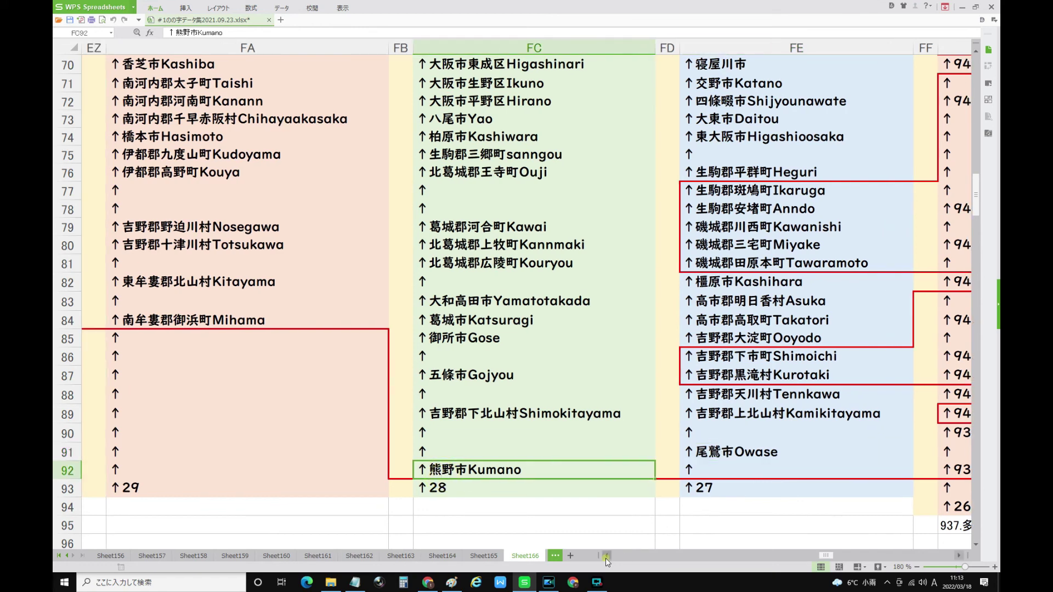
pyautogui.click(606, 556)
pyautogui.click(606, 556)
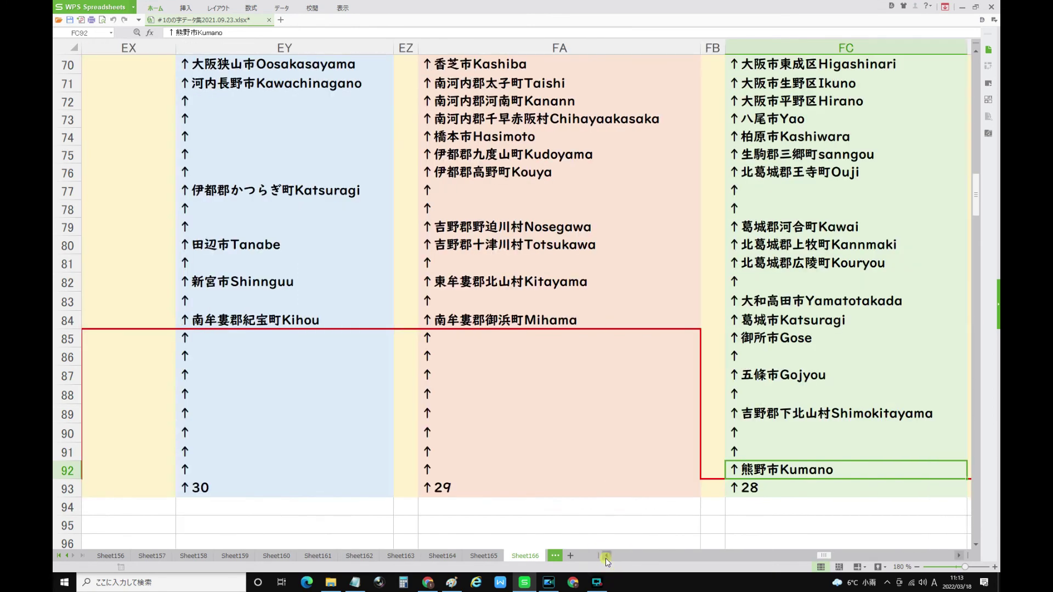
pyautogui.click(496, 323)
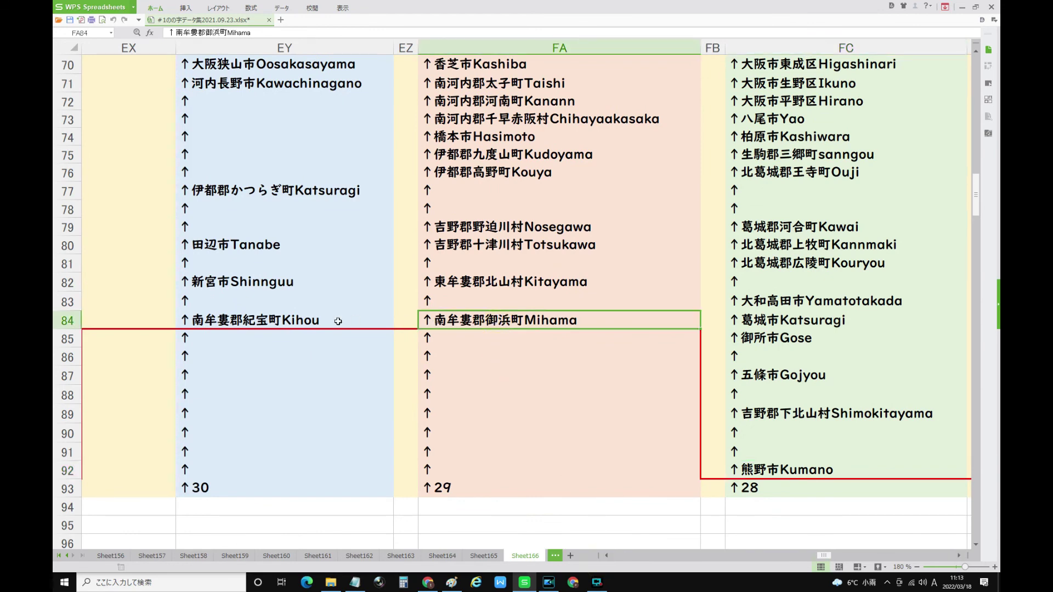
pyautogui.click(319, 320)
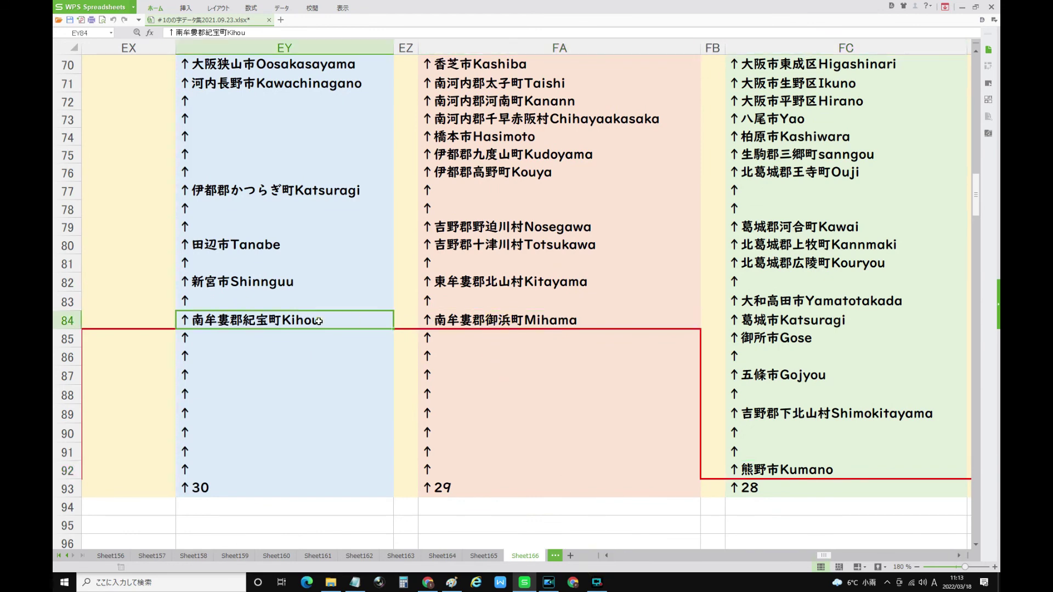
pyautogui.click(606, 556)
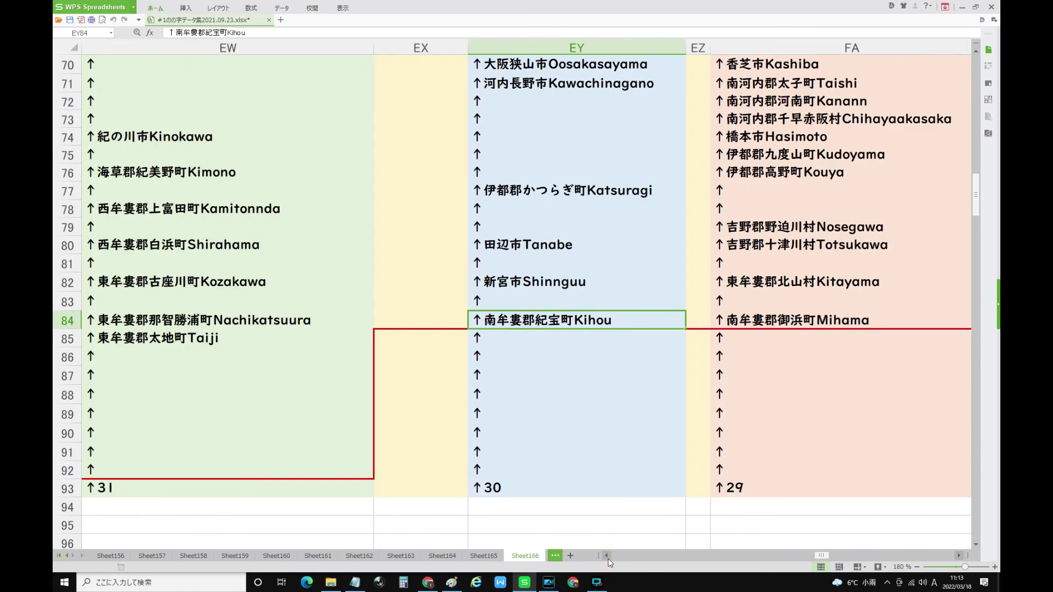
pyautogui.click(536, 284)
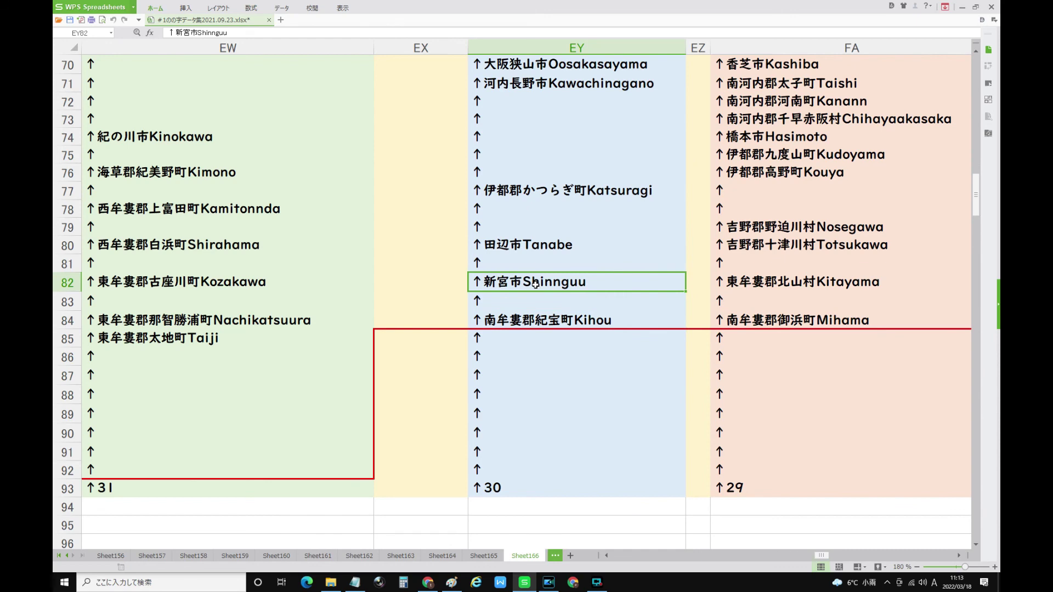